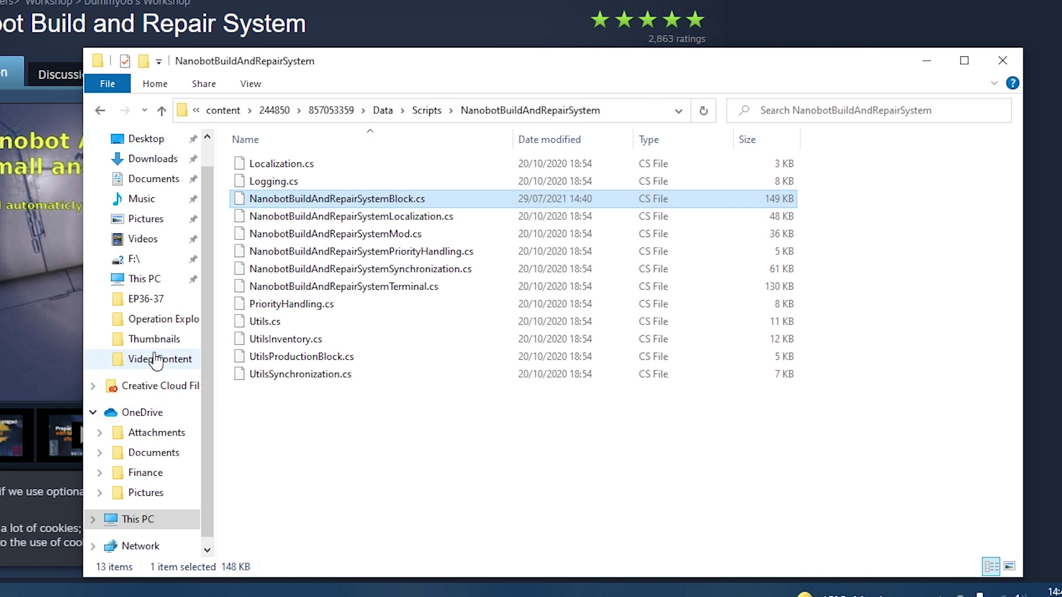
# Go from the mod's Scripts folder to the top of Games Drive (D:) via This PC.
pyautogui.click(148, 279)
pyautogui.doubleClick(522, 338)
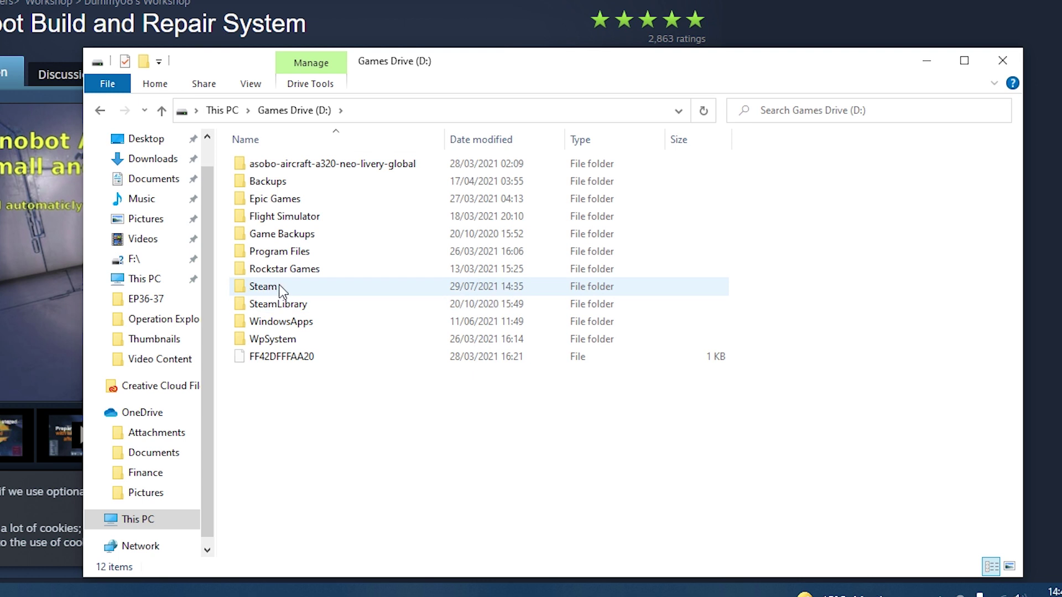
pyautogui.moveTo(264, 287)
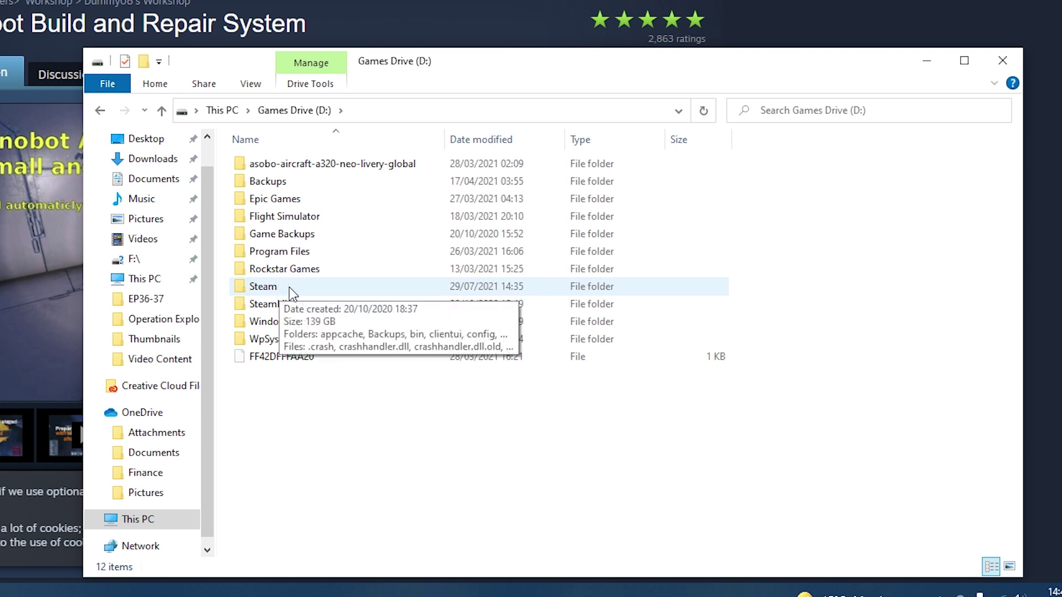
# Navigate Steam > steamapps > workshop > content > 244850 into mod folder 857053359.
pyautogui.doubleClick(291, 294)
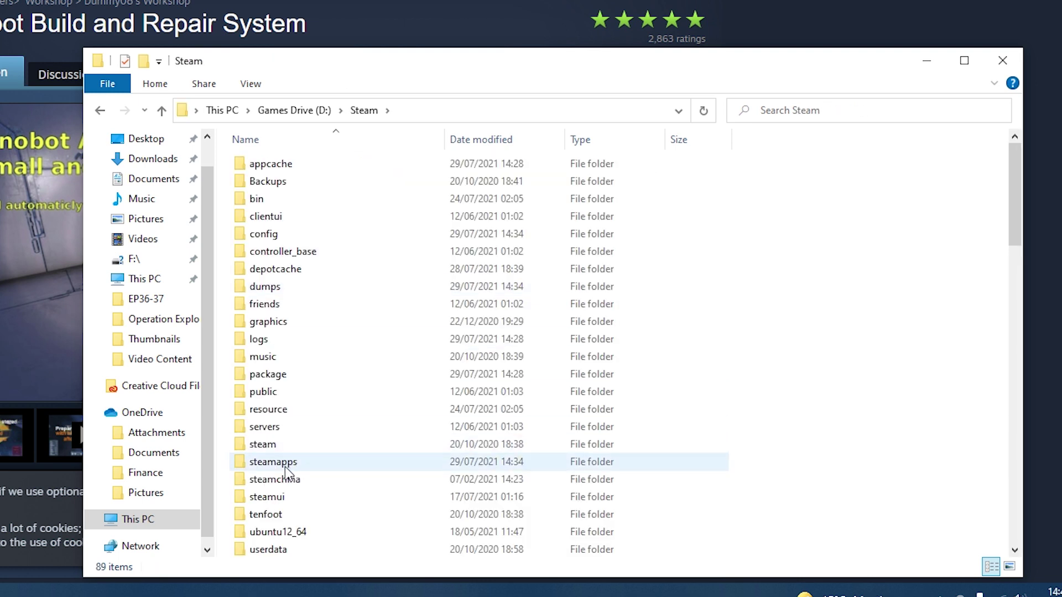
pyautogui.doubleClick(276, 466)
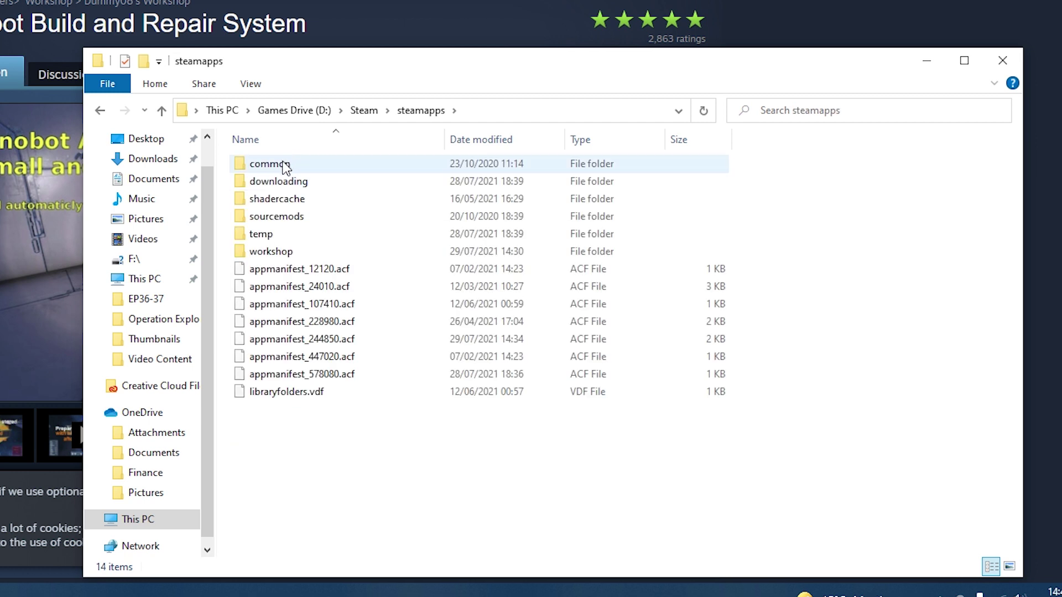
pyautogui.doubleClick(257, 252)
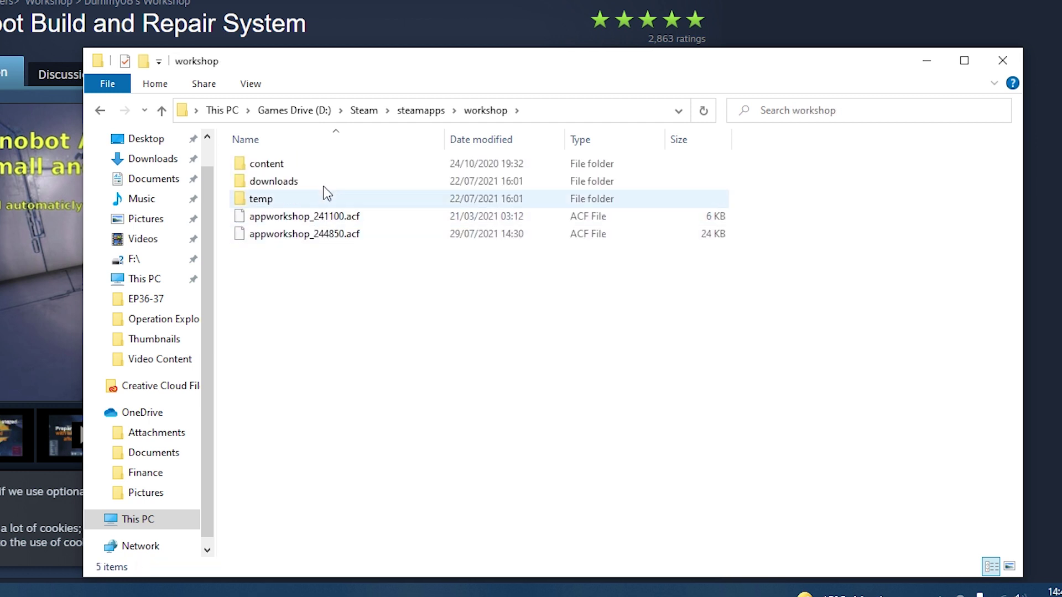
pyautogui.doubleClick(273, 165)
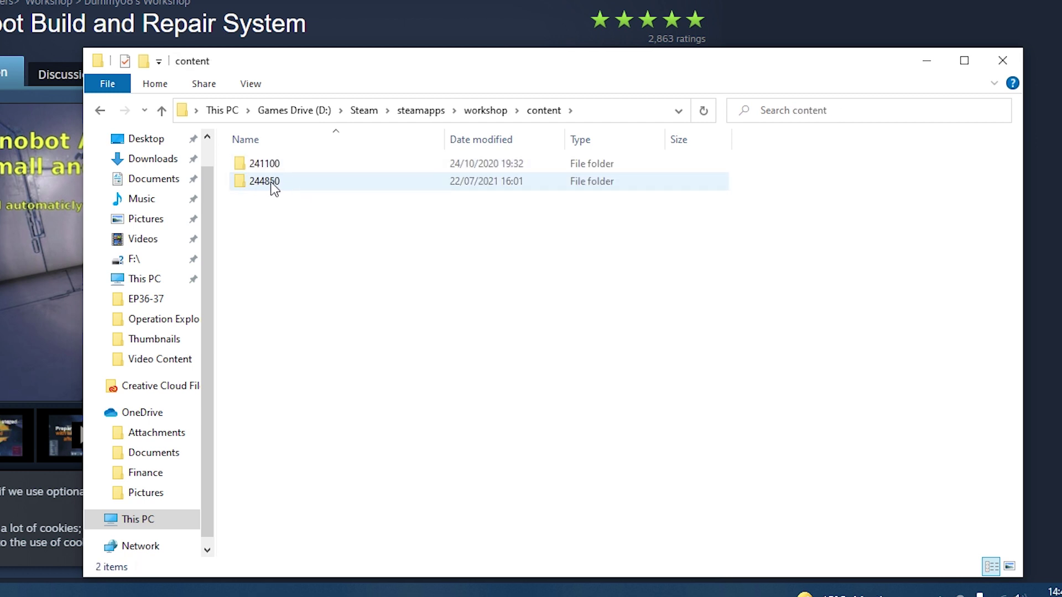
pyautogui.moveTo(264, 181)
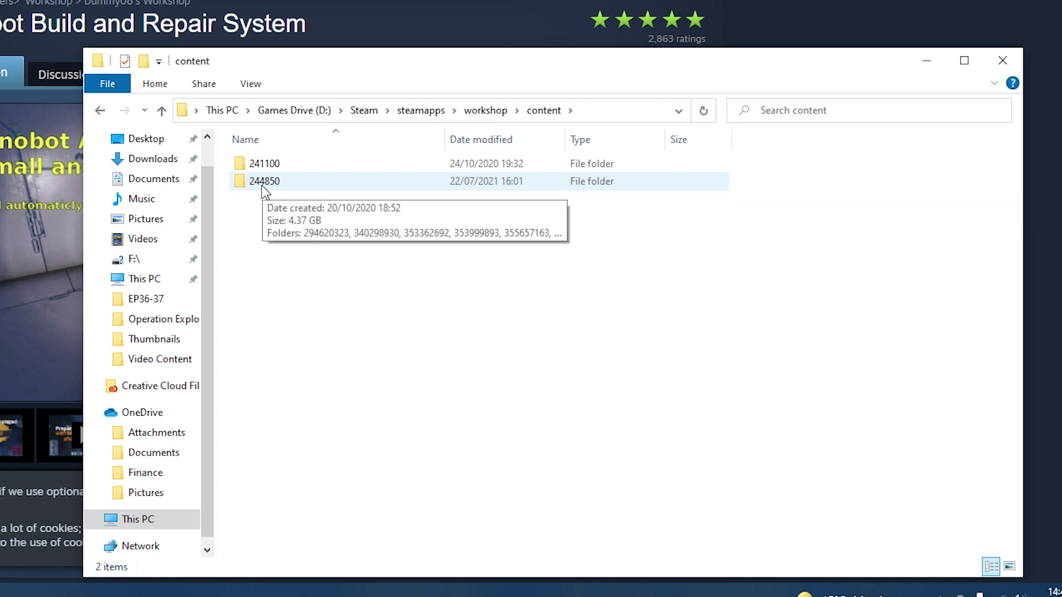
pyautogui.doubleClick(263, 185)
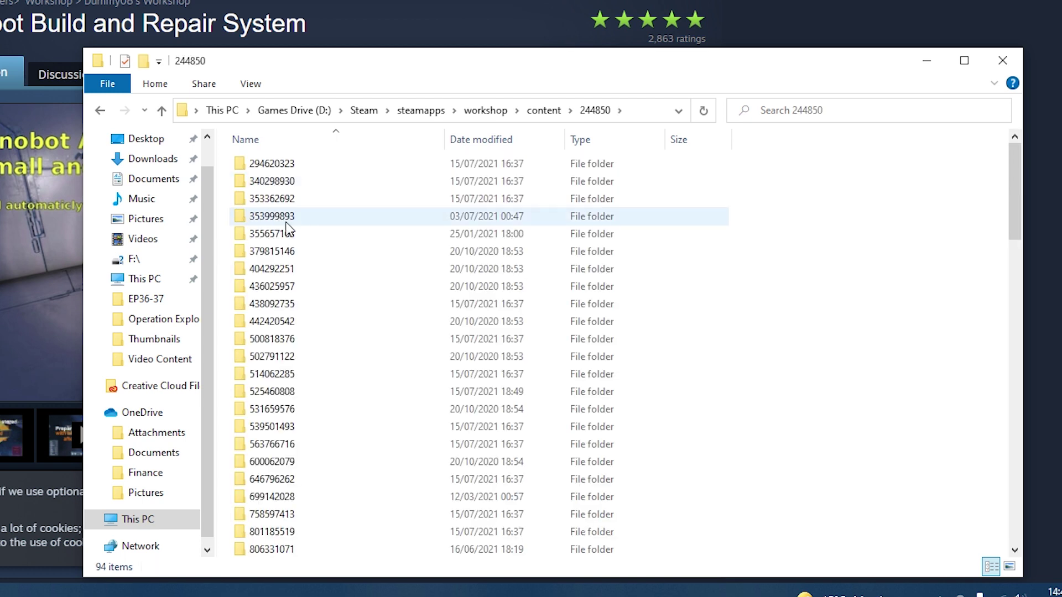
pyautogui.scroll(-1, 294, 241)
pyautogui.scroll(-5, 294, 240)
pyautogui.scroll(-3, 299, 245)
pyautogui.scroll(1, 307, 257)
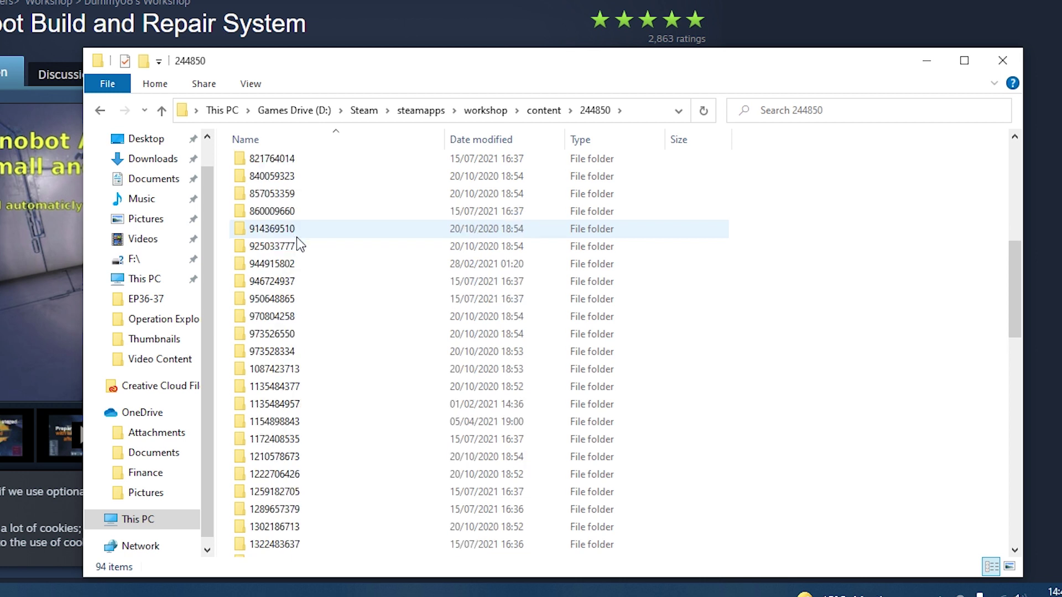
pyautogui.scroll(1, 312, 259)
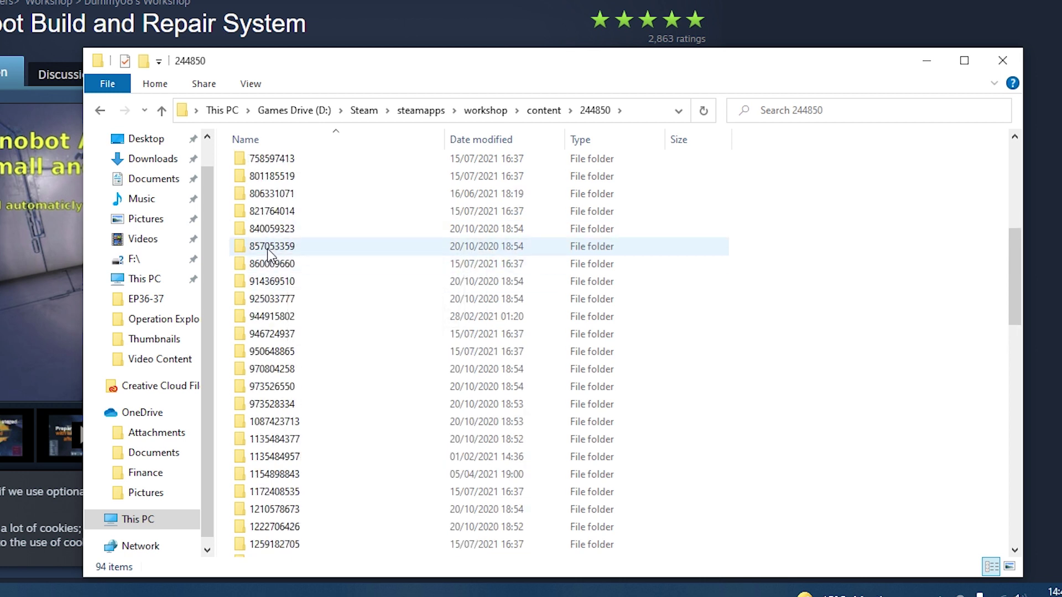
pyautogui.moveTo(272, 193)
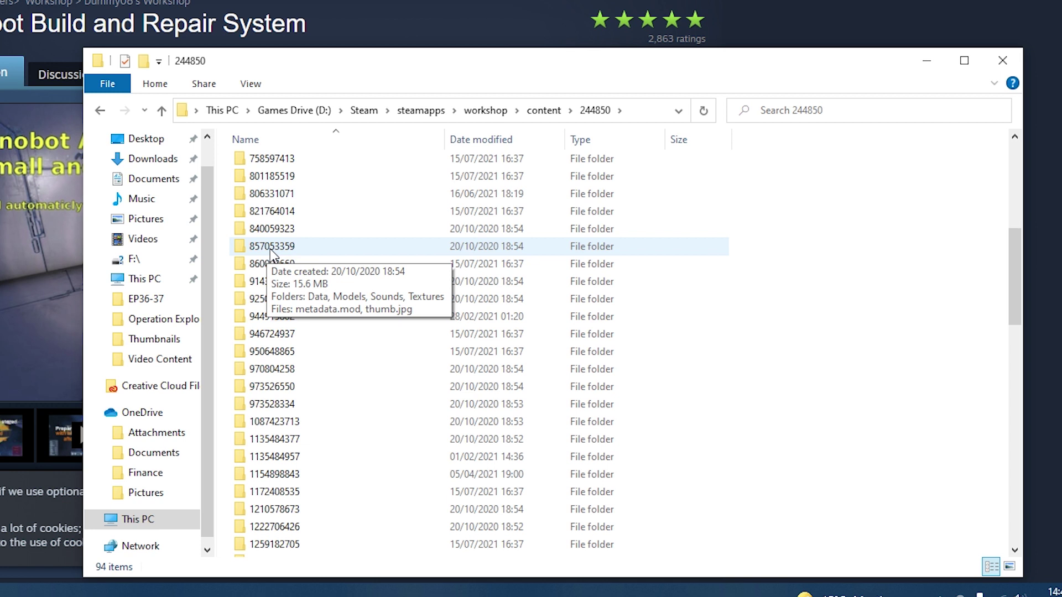
pyautogui.doubleClick(270, 249)
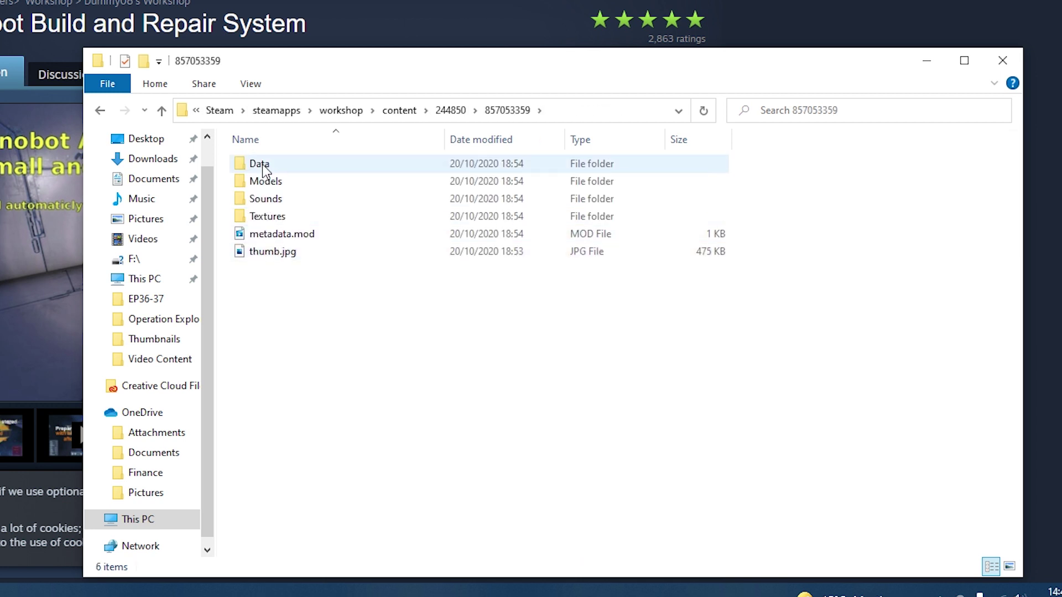
# Go into Data\Scripts\NanobotBuildAndRepairSystem and right-click NanobotBuildAndRepairSystemBlock.cs.
pyautogui.doubleClick(265, 171)
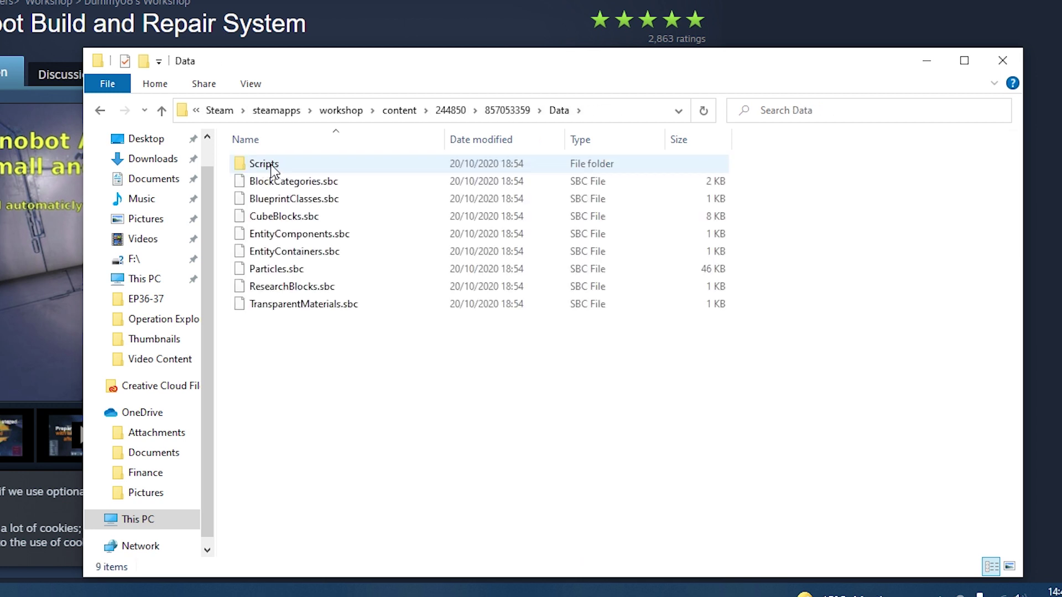
pyautogui.doubleClick(271, 171)
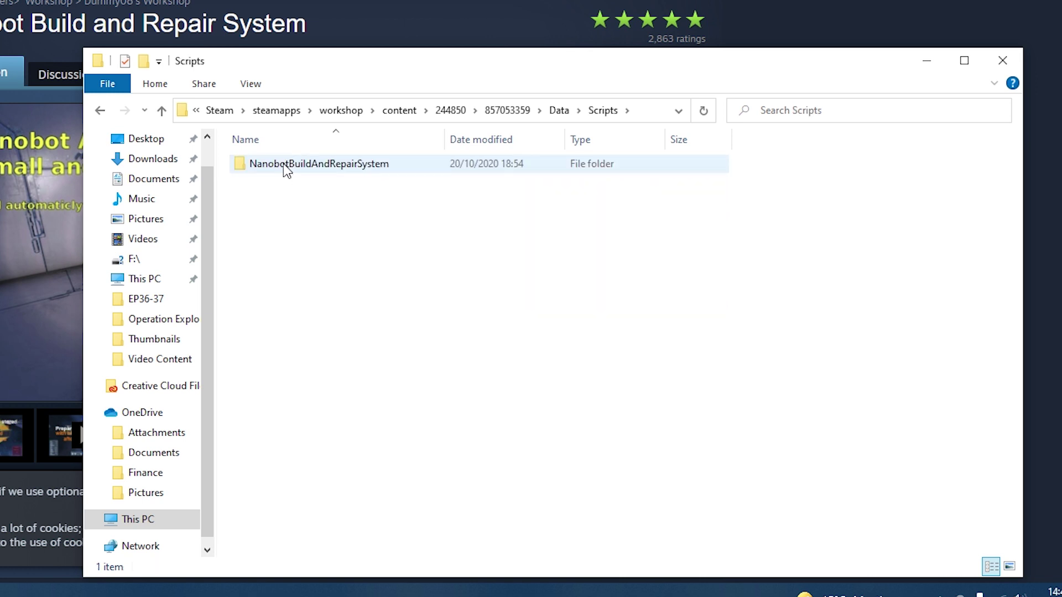
pyautogui.doubleClick(285, 170)
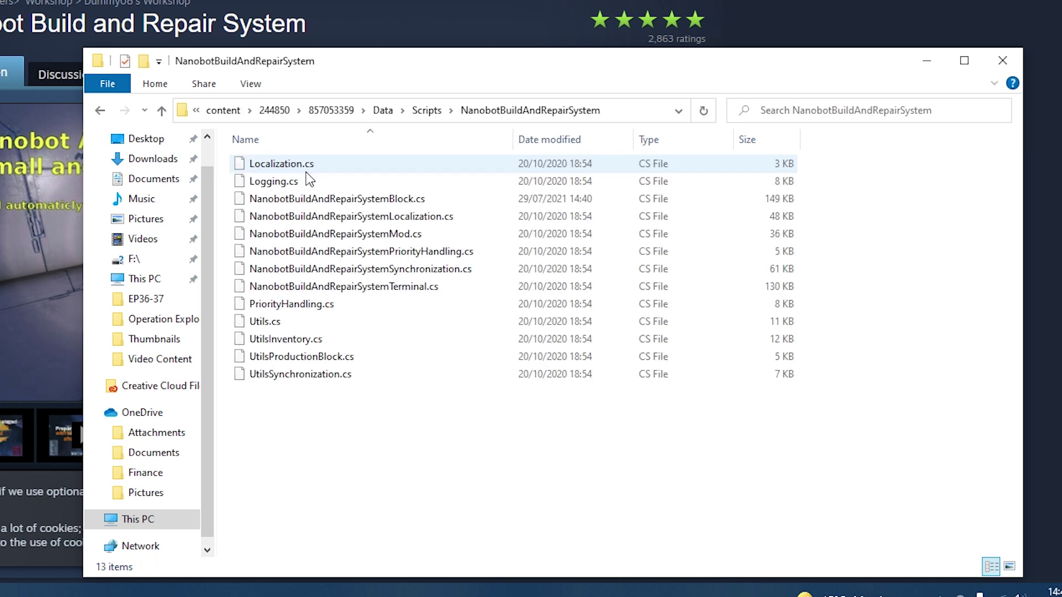
pyautogui.click(264, 202)
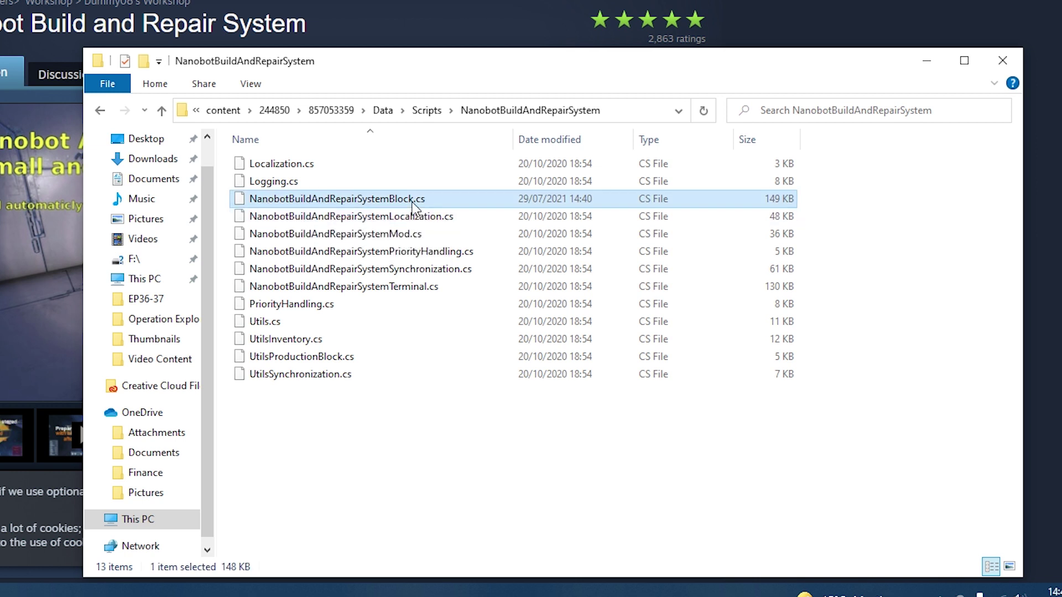
pyautogui.rightClick(407, 200)
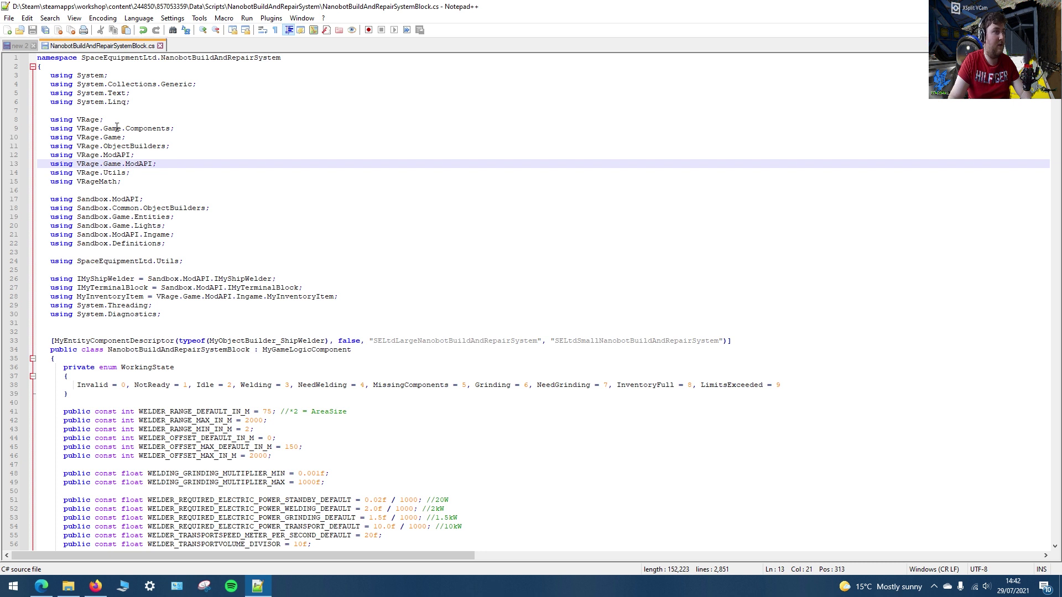
# Edit the file in Notepad++, scroll to HasRequiredElectricPower, and select line 343's IsPowerAvailable code.
pyautogui.moveTo(121, 129); pyautogui.dragTo(304, 466)
pyautogui.scroll(-2, 304, 466)
pyautogui.click(264, 429)
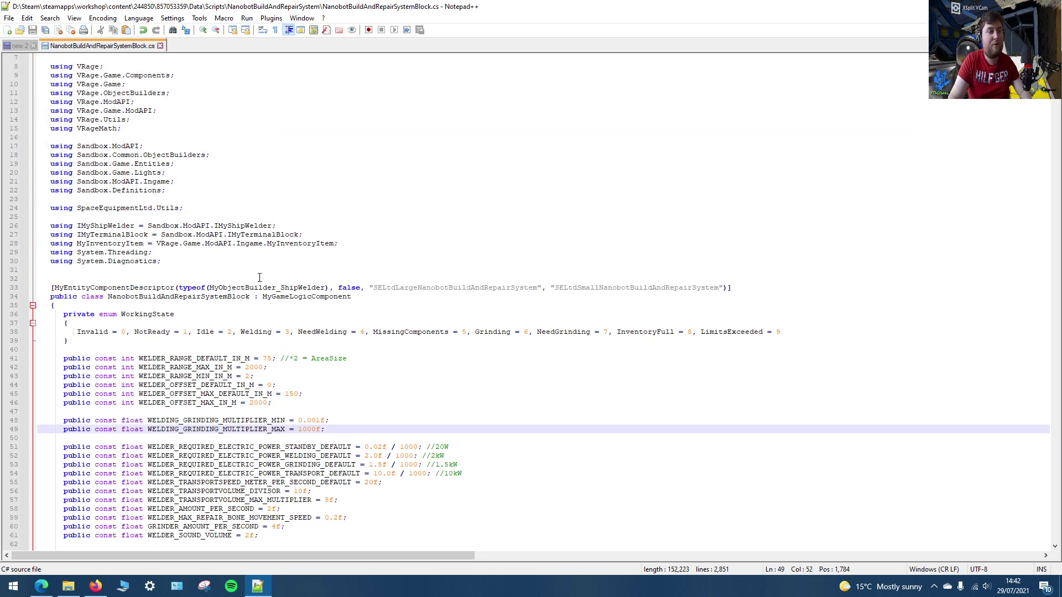
pyautogui.scroll(-4, 963, 233)
pyautogui.scroll(-11, 960, 163)
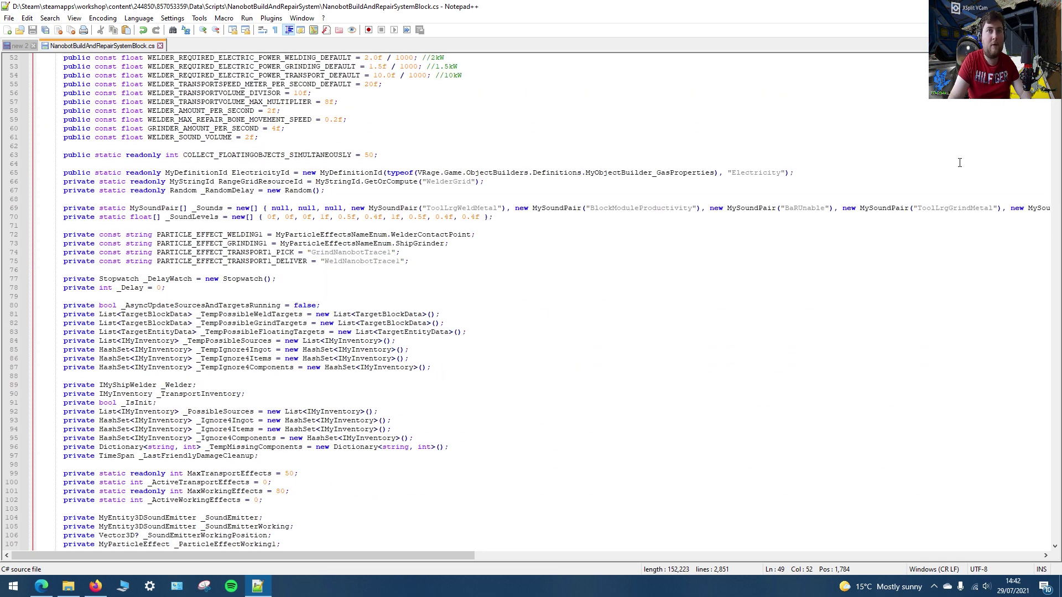
pyautogui.scroll(-6, 960, 162)
pyautogui.scroll(-10, 417, 327)
pyautogui.scroll(-10, 347, 351)
pyautogui.scroll(-15, 237, 306)
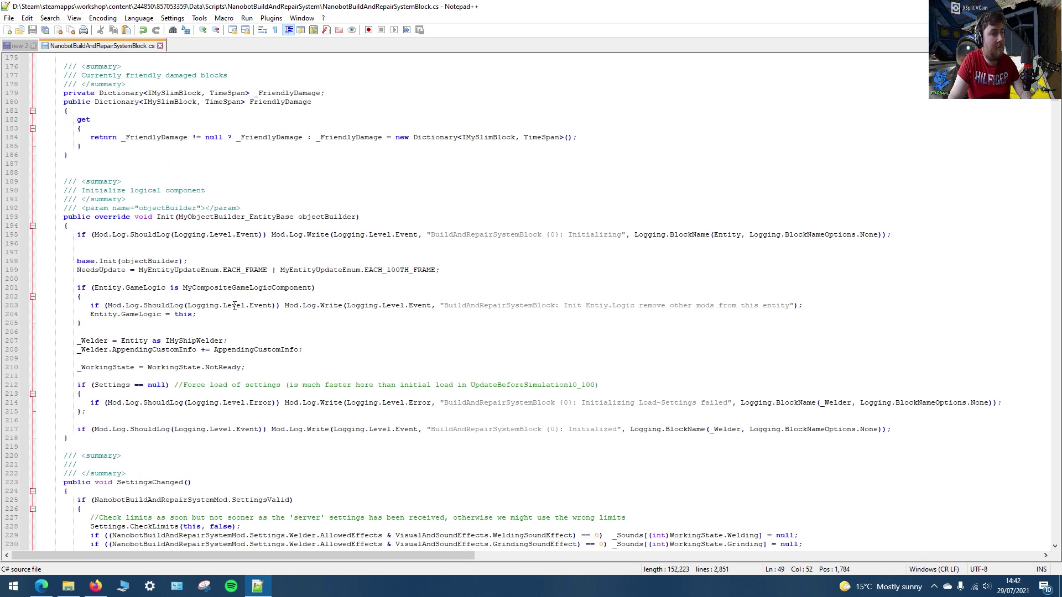
pyautogui.scroll(-12, 235, 307)
pyautogui.scroll(-12, 235, 306)
pyautogui.scroll(-12, 235, 307)
pyautogui.scroll(-11, 235, 307)
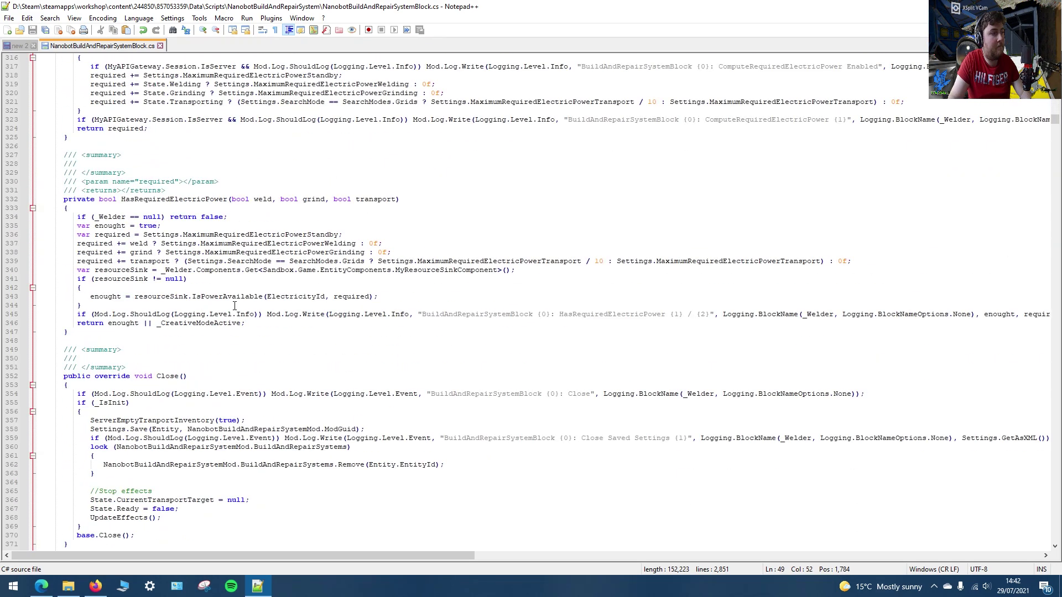
pyautogui.scroll(-3, 234, 306)
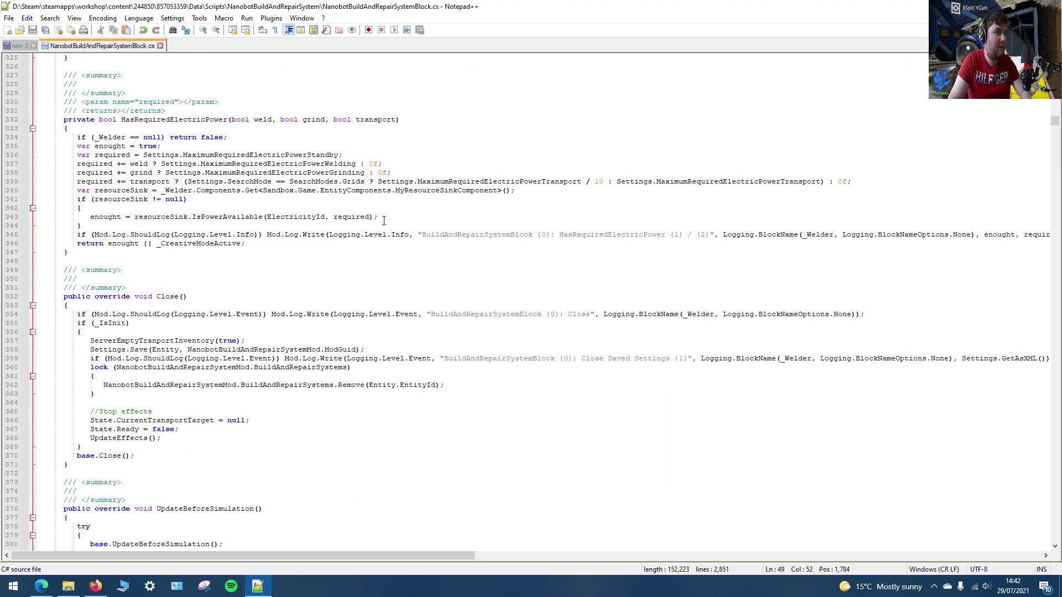
pyautogui.moveTo(383, 218); pyautogui.dragTo(98, 220)
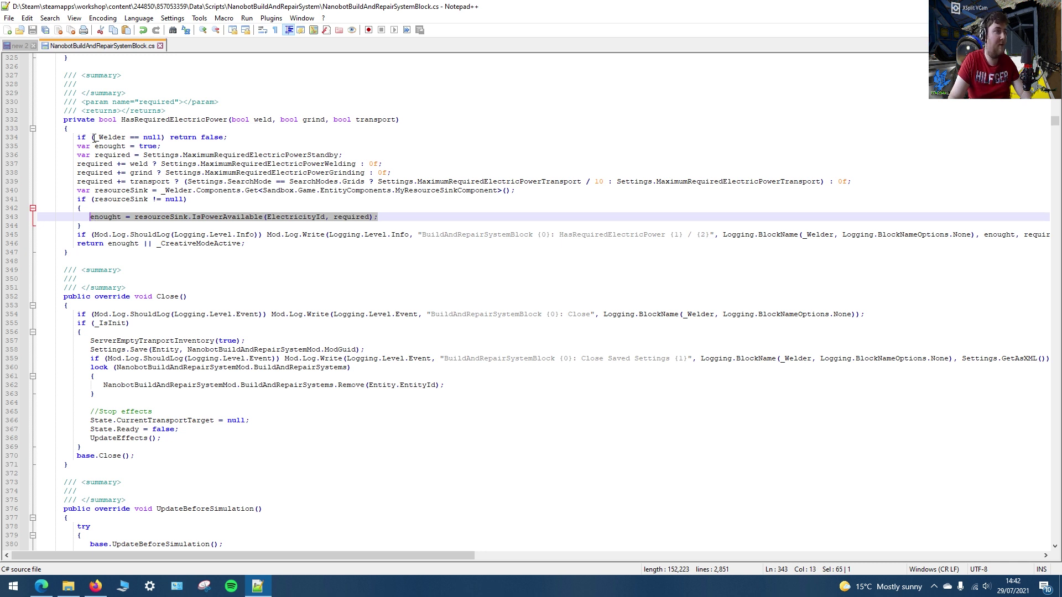
# Select the SuppliedRatioByType(ElectricityId) == 1 line in the new 2 notes, then return to the .cs tab.
pyautogui.click(18, 47)
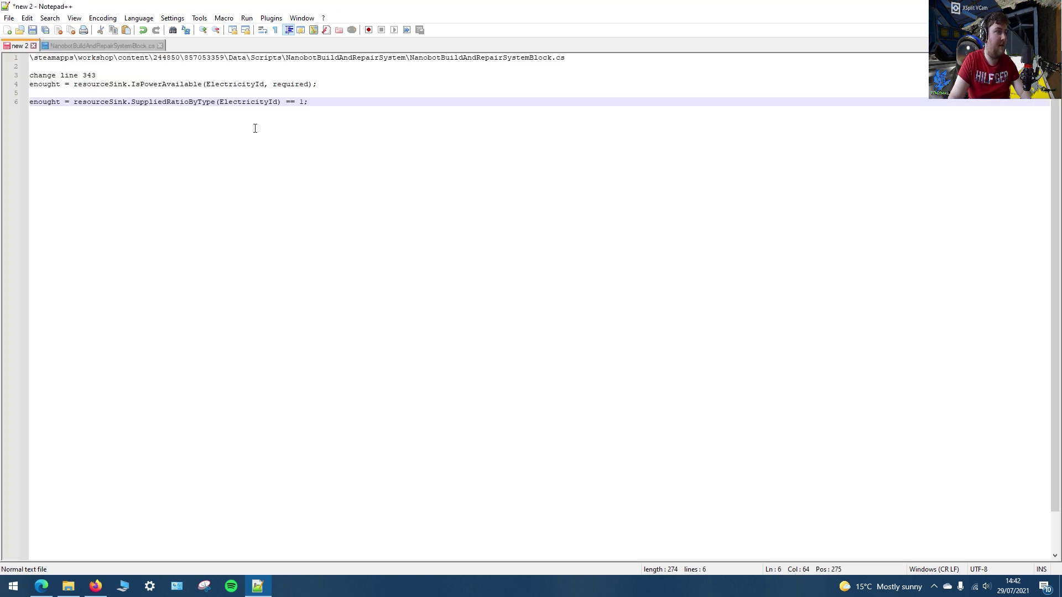
pyautogui.moveTo(314, 106); pyautogui.dragTo(41, 102)
pyautogui.hotkey('ctrl', 'c')
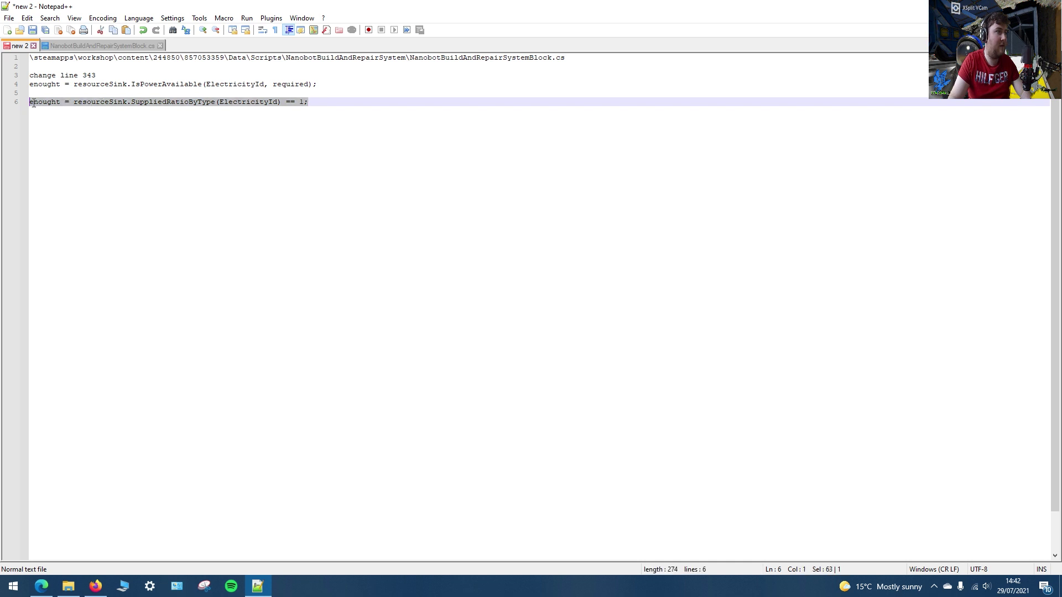
pyautogui.hotkey('ctrl', 'Tab')
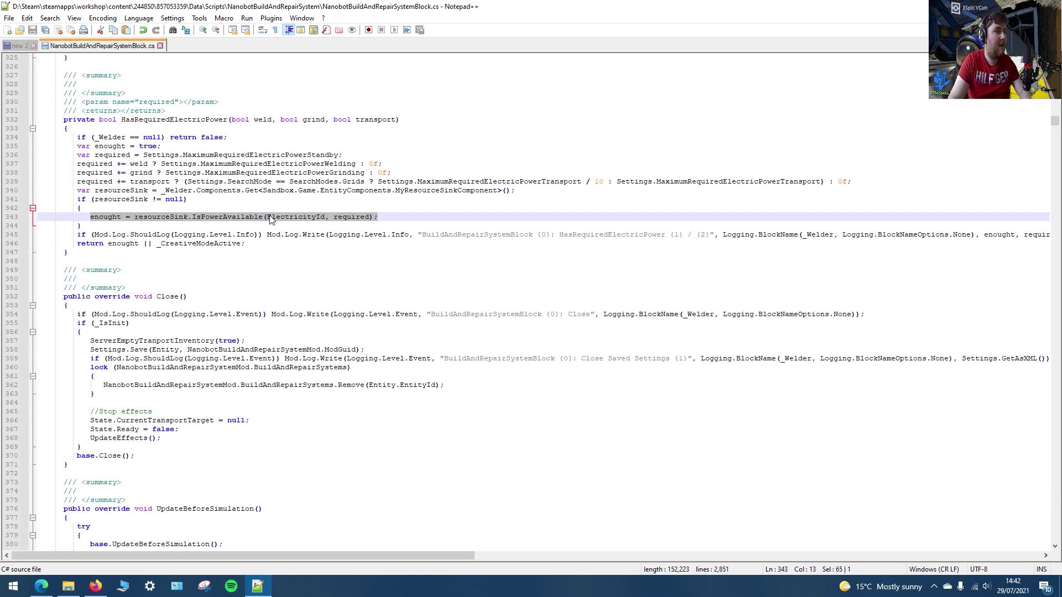
pyautogui.click(279, 218)
# Paste 'enought = resourceSink.SuppliedRatioByType(ElectricityId) == 1;' over line 343 and save.
pyautogui.moveTo(384, 221); pyautogui.dragTo(94, 224)
pyautogui.hotkey('ctrl', 'v')
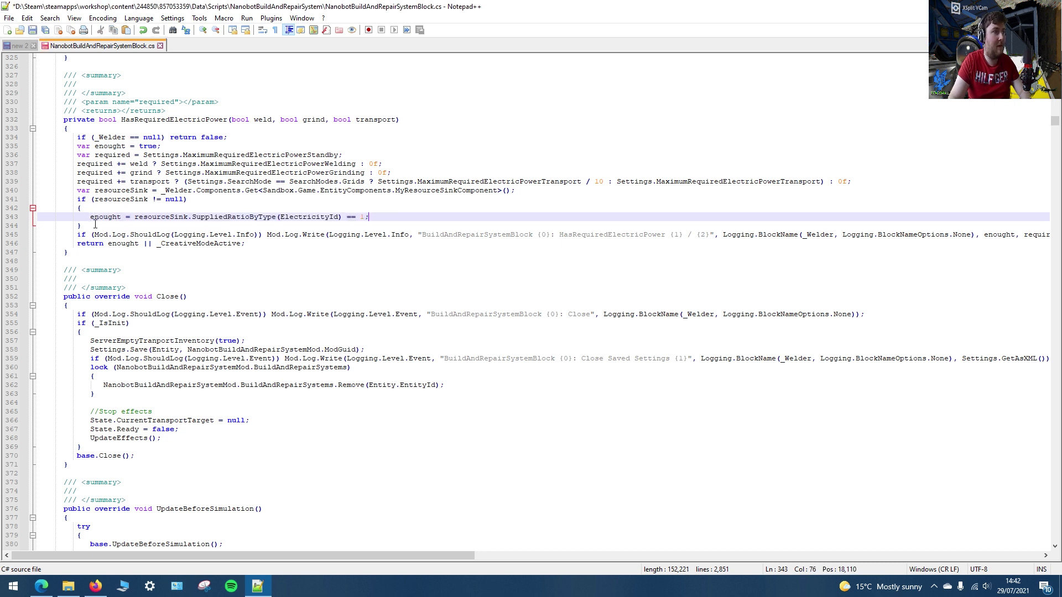
pyautogui.hotkey('ctrl', 's')
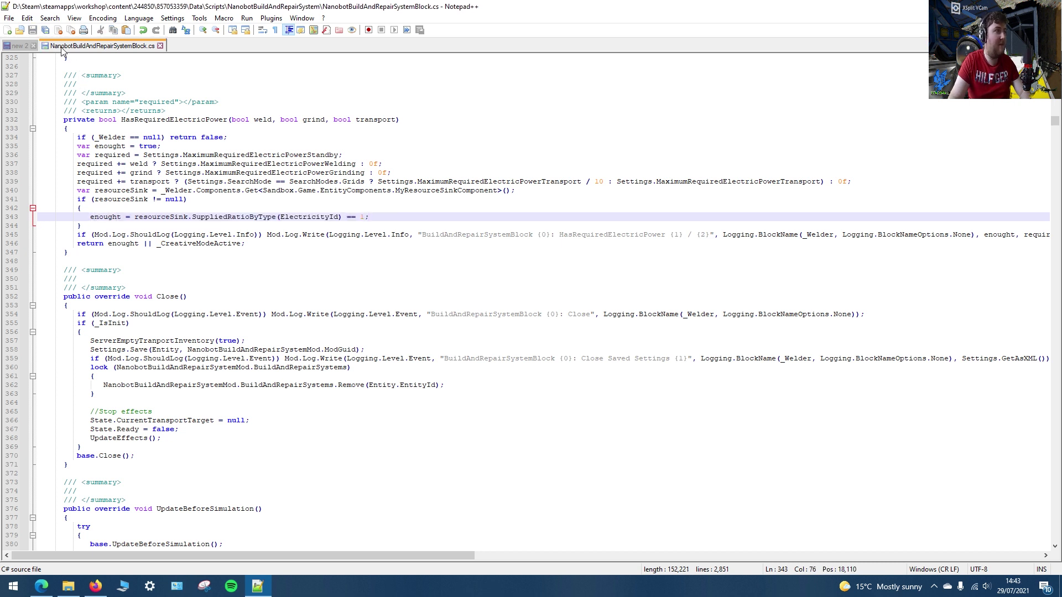